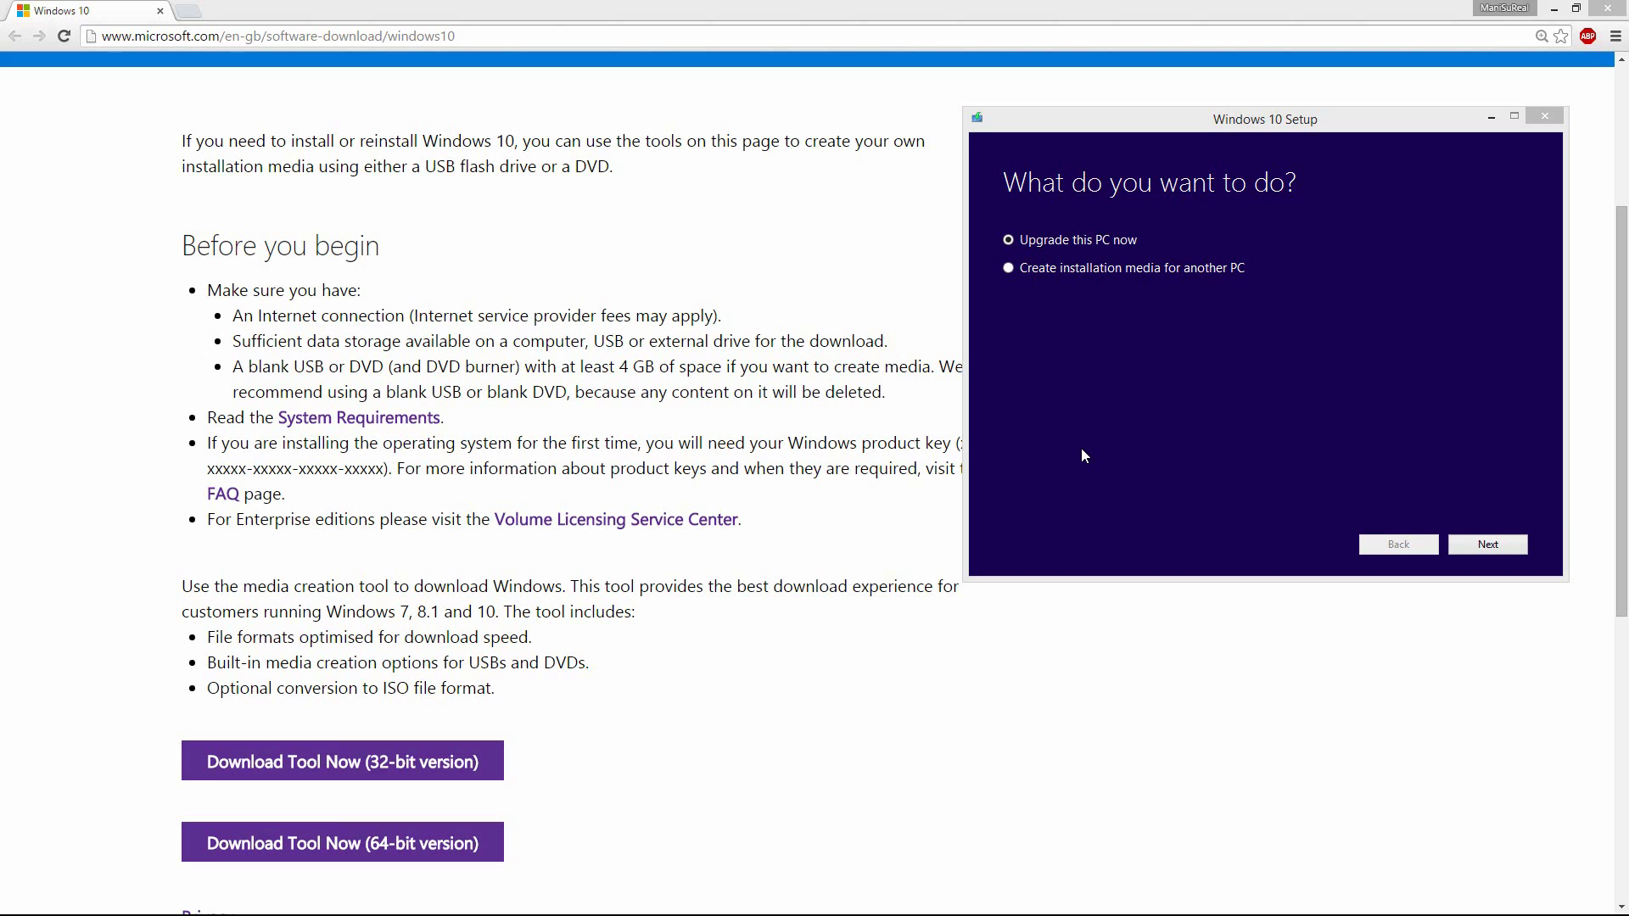
Step: Bring the Windows 10 download page to the front and scroll through it
left_click(751, 308)
scroll(738, 310, "up", 3)
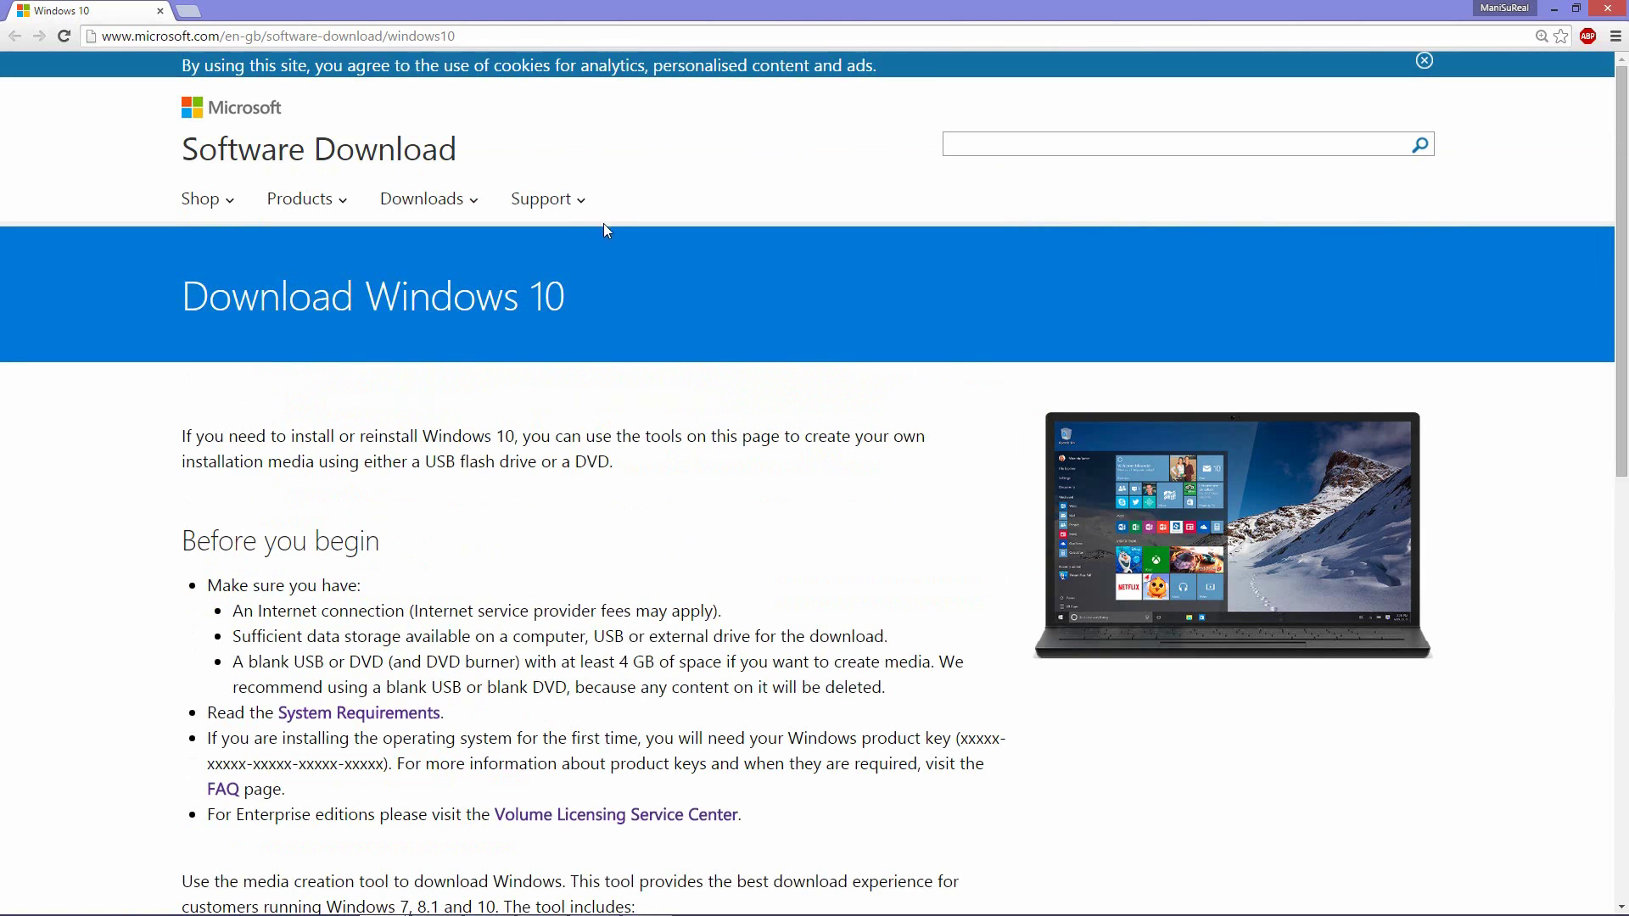
scroll(604, 224, "down", 2)
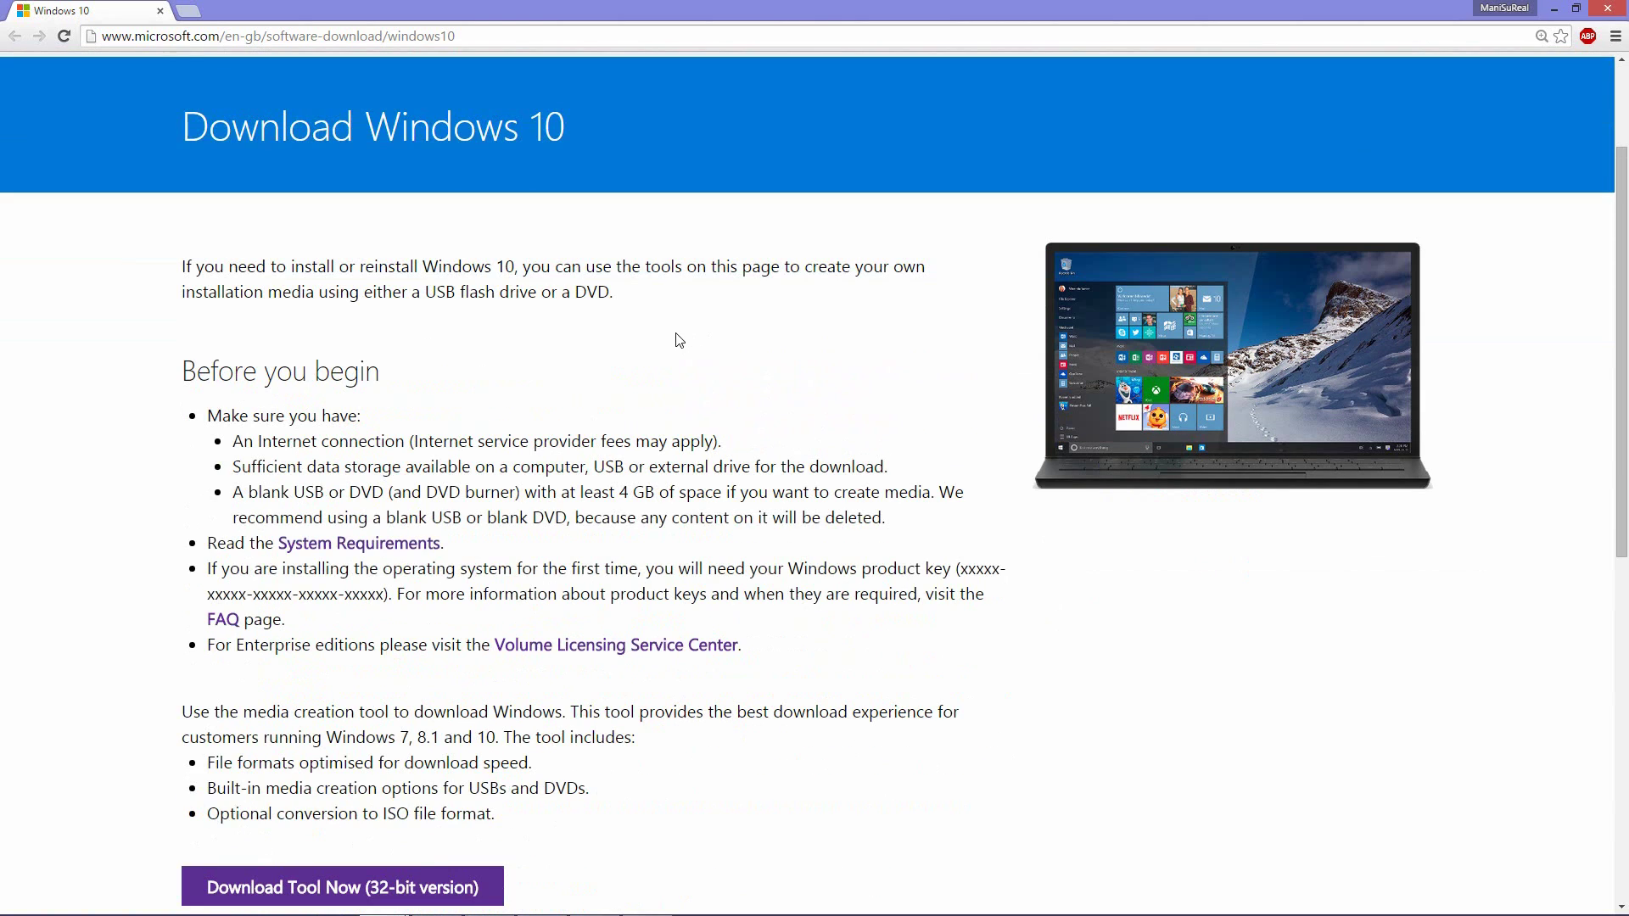
scroll(676, 341, "down", 2)
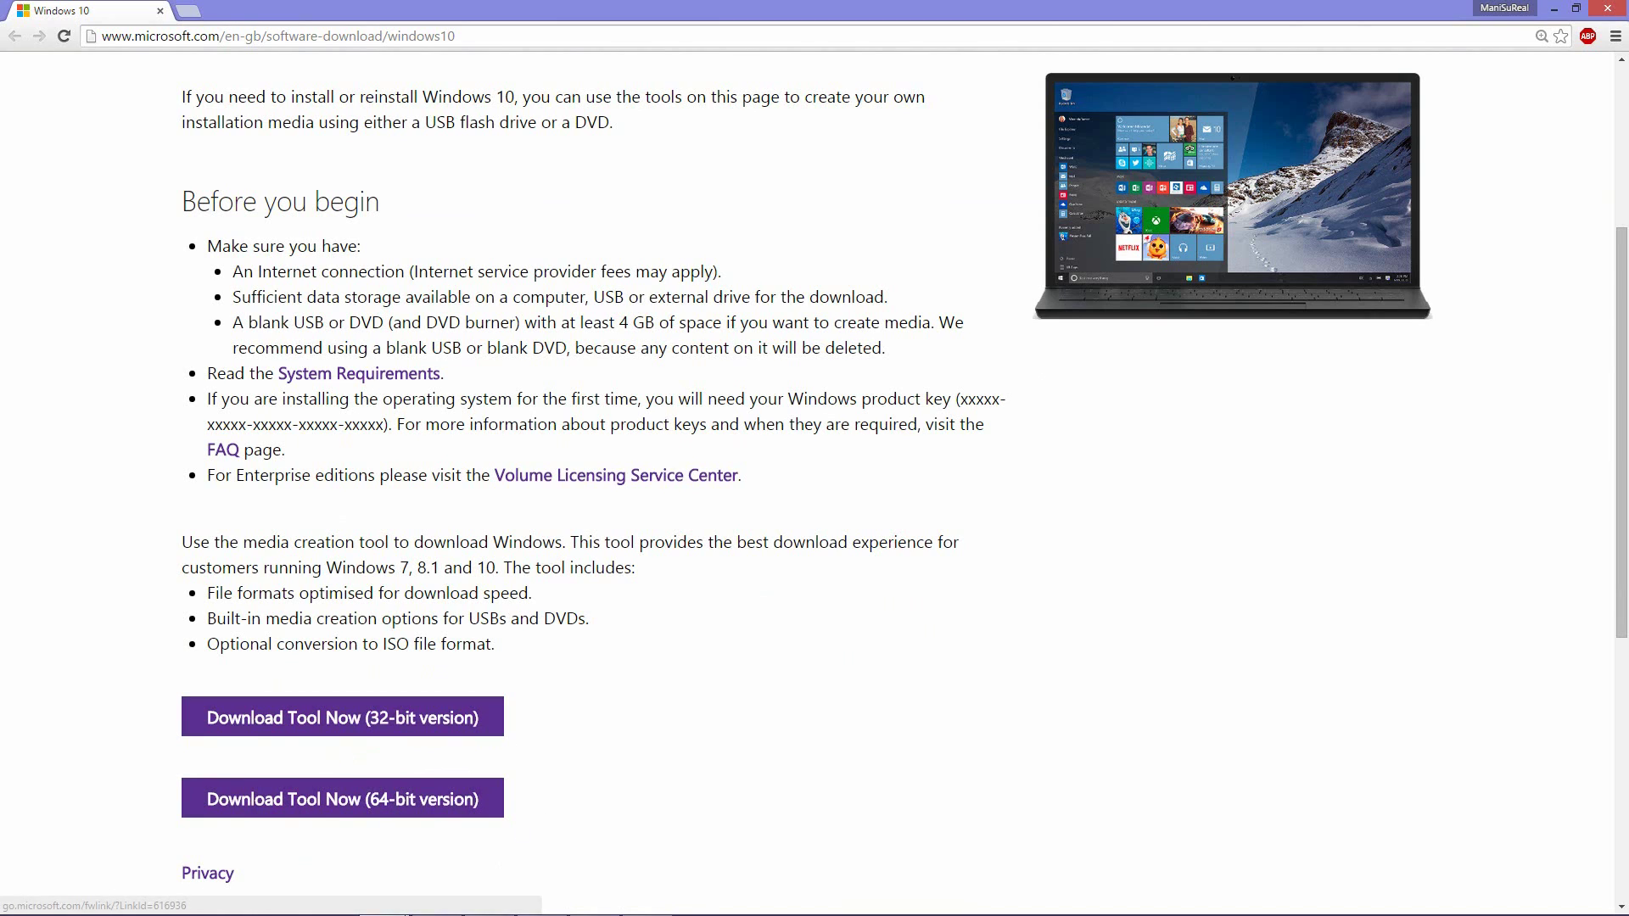
Step: In Windows 10 Setup, select 'Create installation media for another PC'
mouse_move(442, 903)
left_click(650, 899)
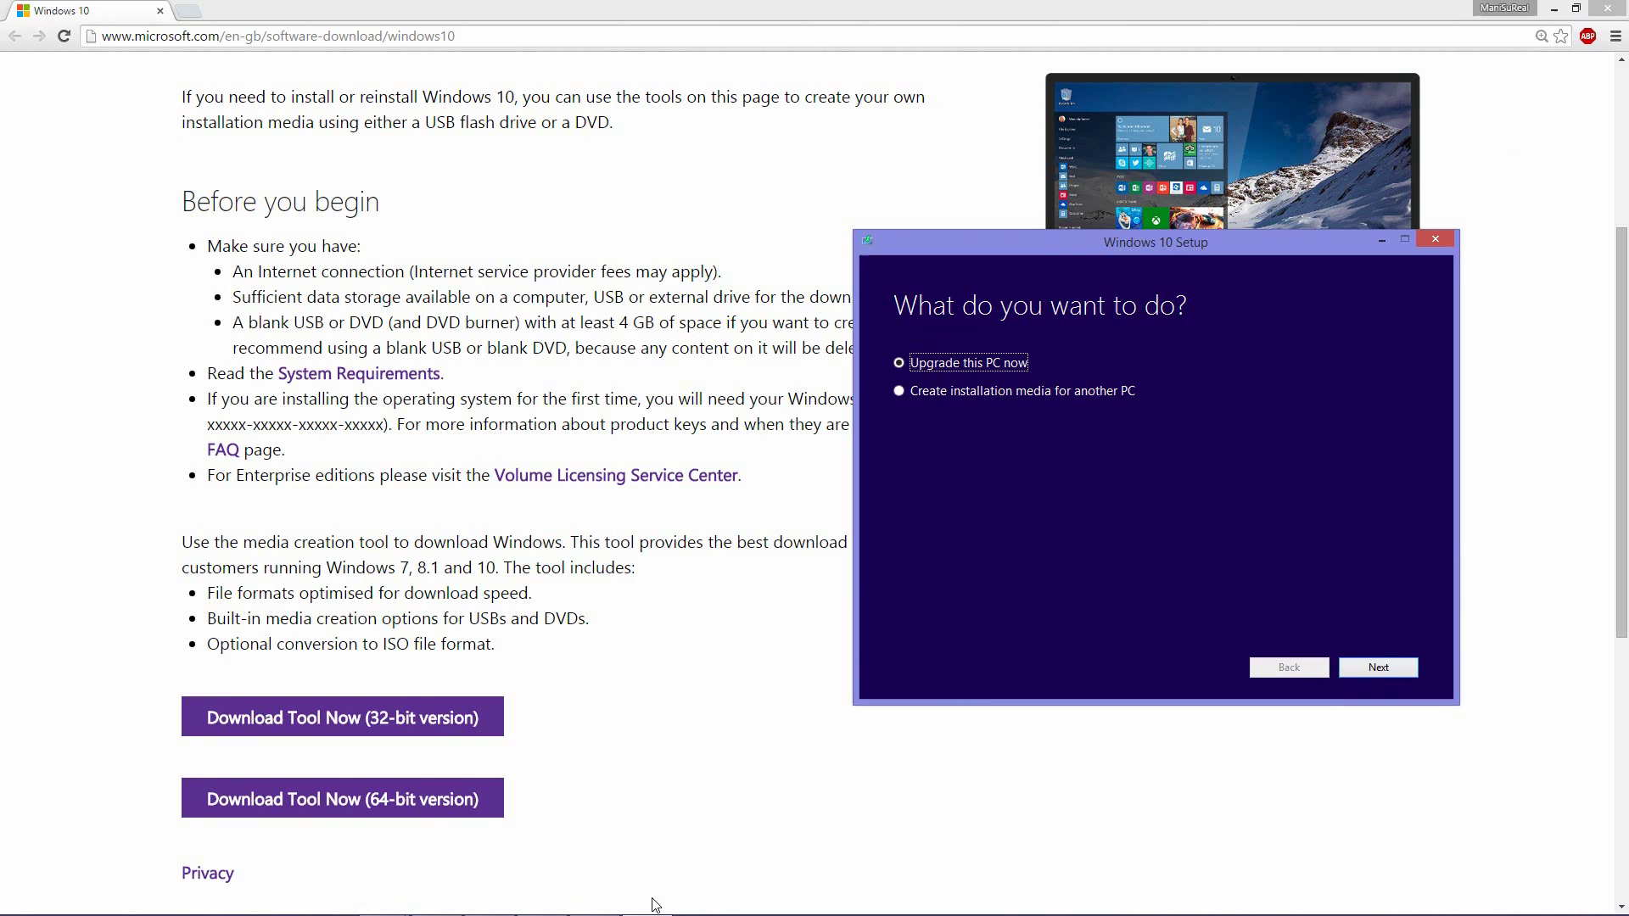
key("Down")
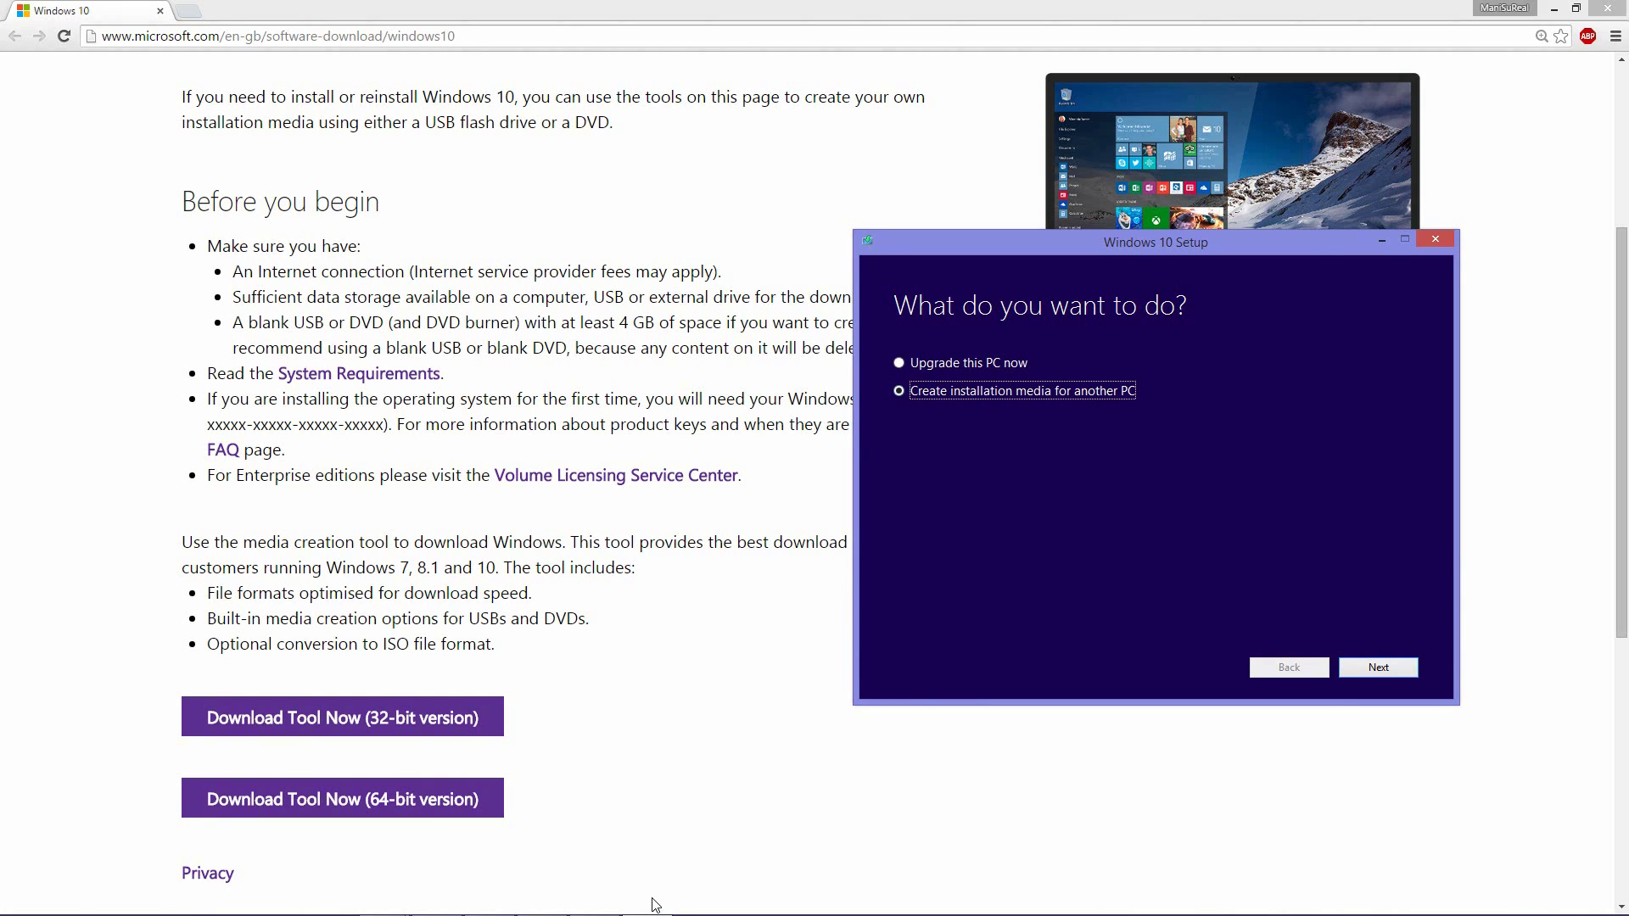
mouse_move(653, 905)
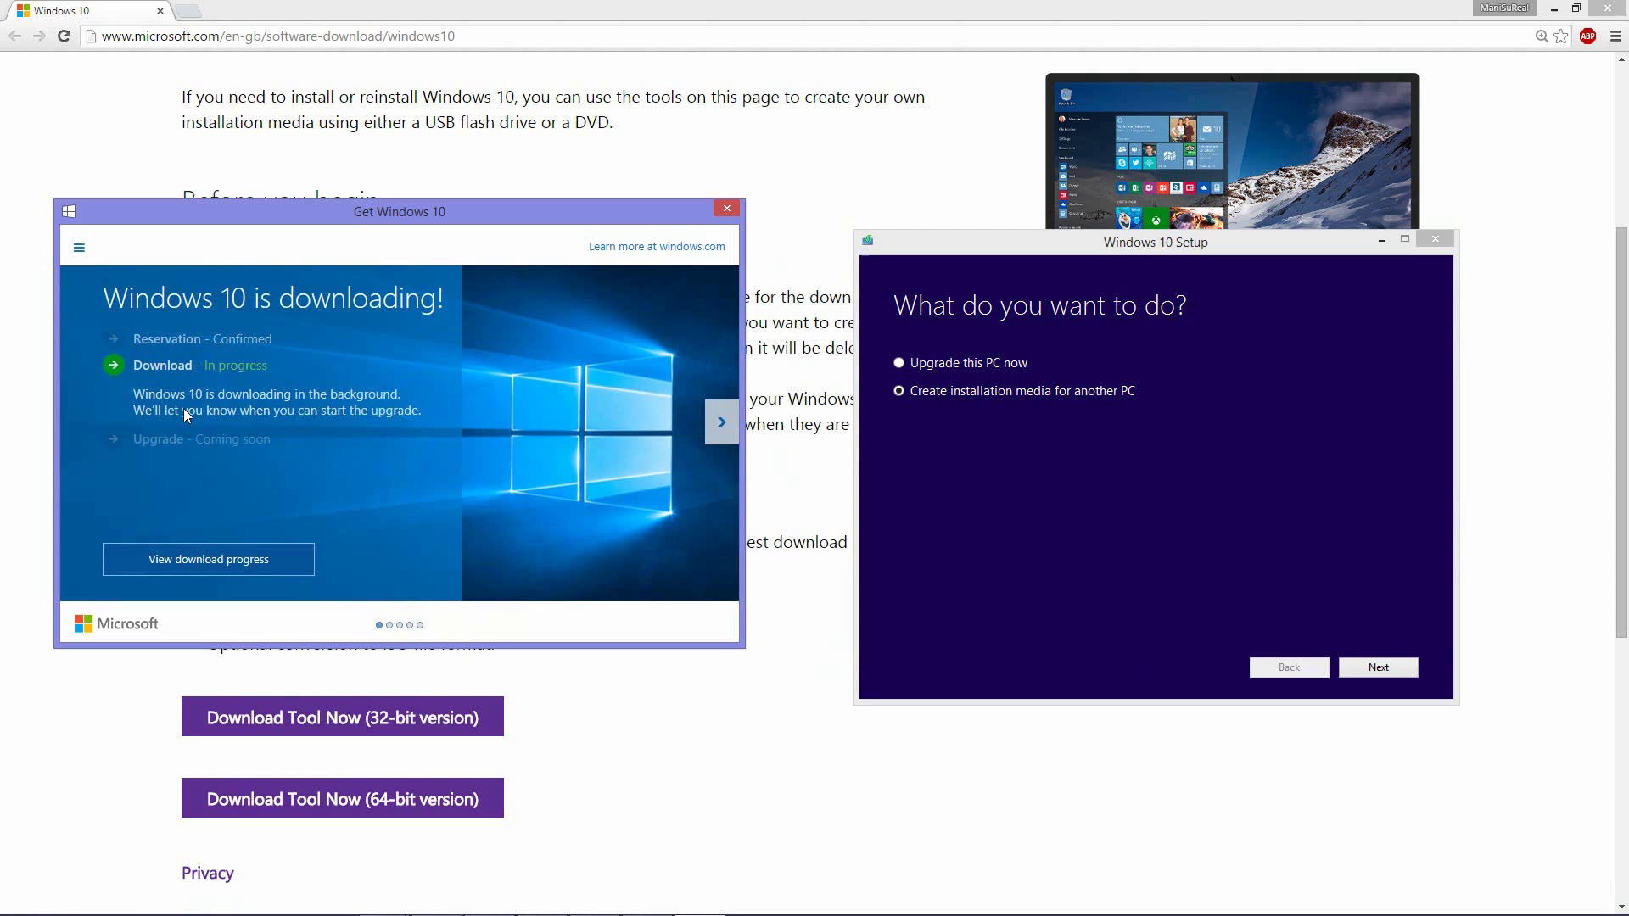
Step: View the Windows 10 download progress from the Get Windows 10 notice
left_click(174, 563)
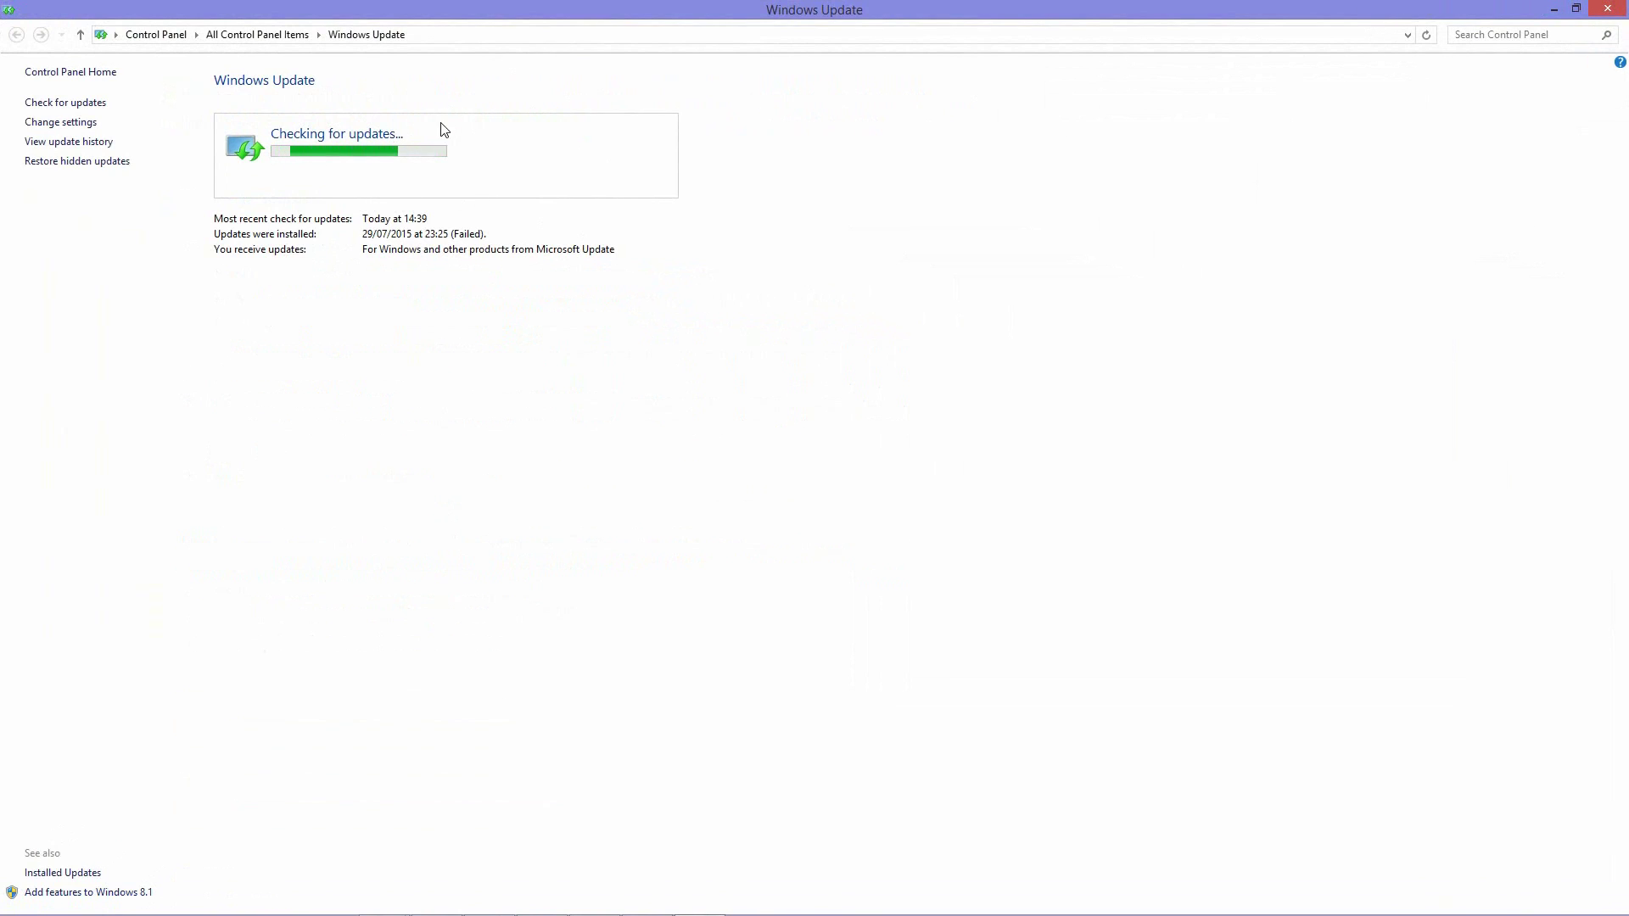
Step: Close Windows Update and bring the Windows 10 Setup window back to the front
left_click(1598, 11)
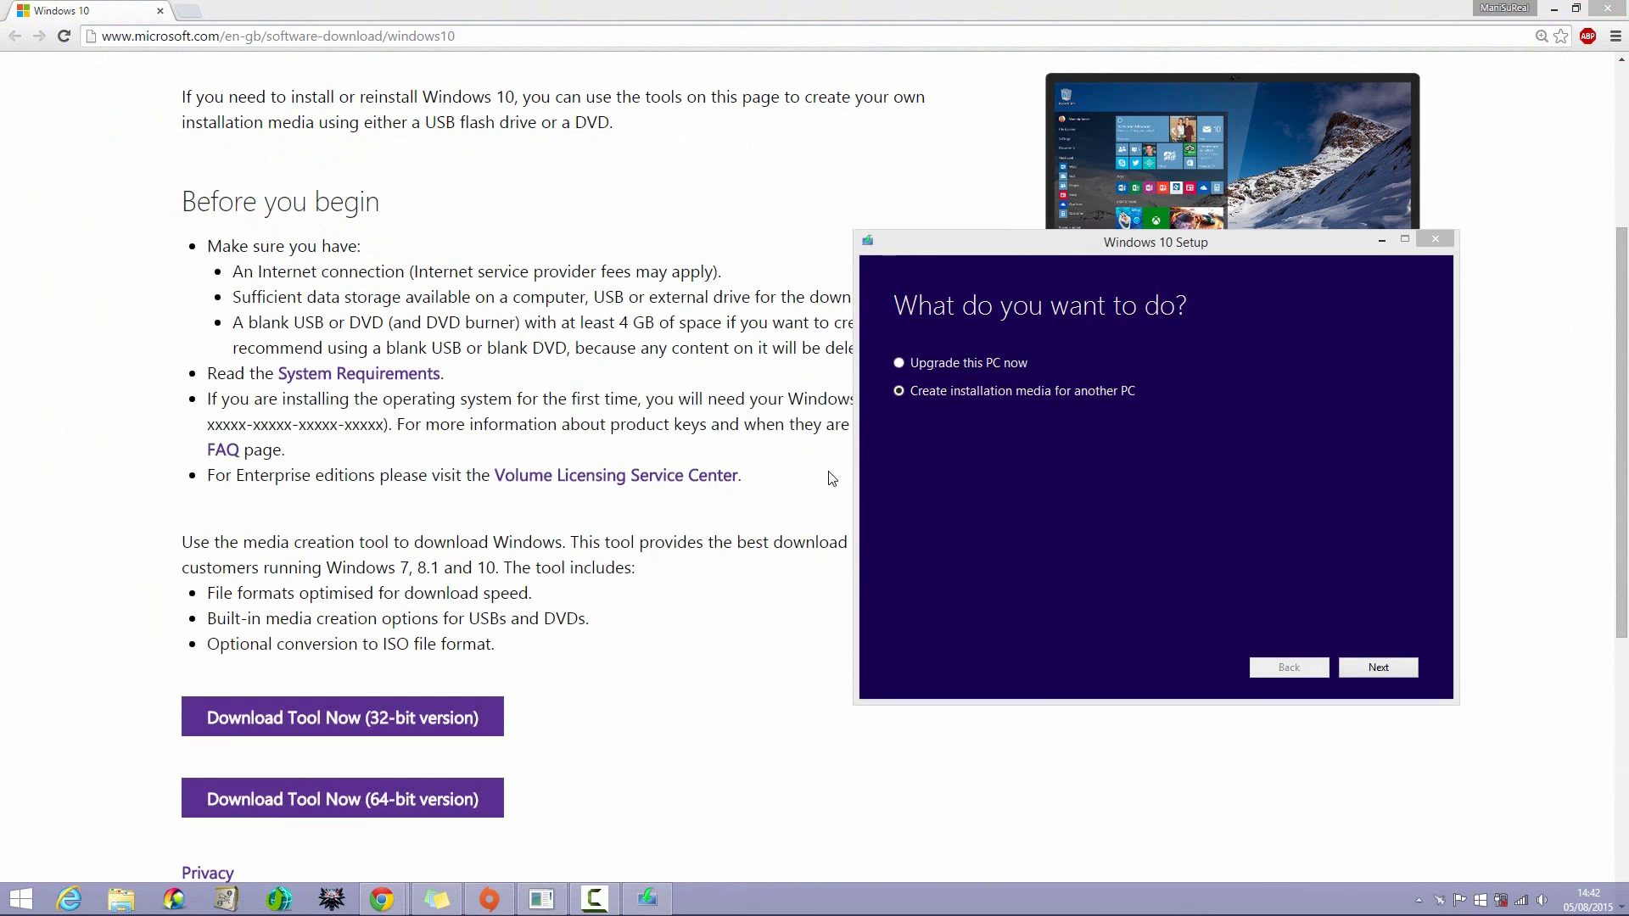
left_click(647, 901)
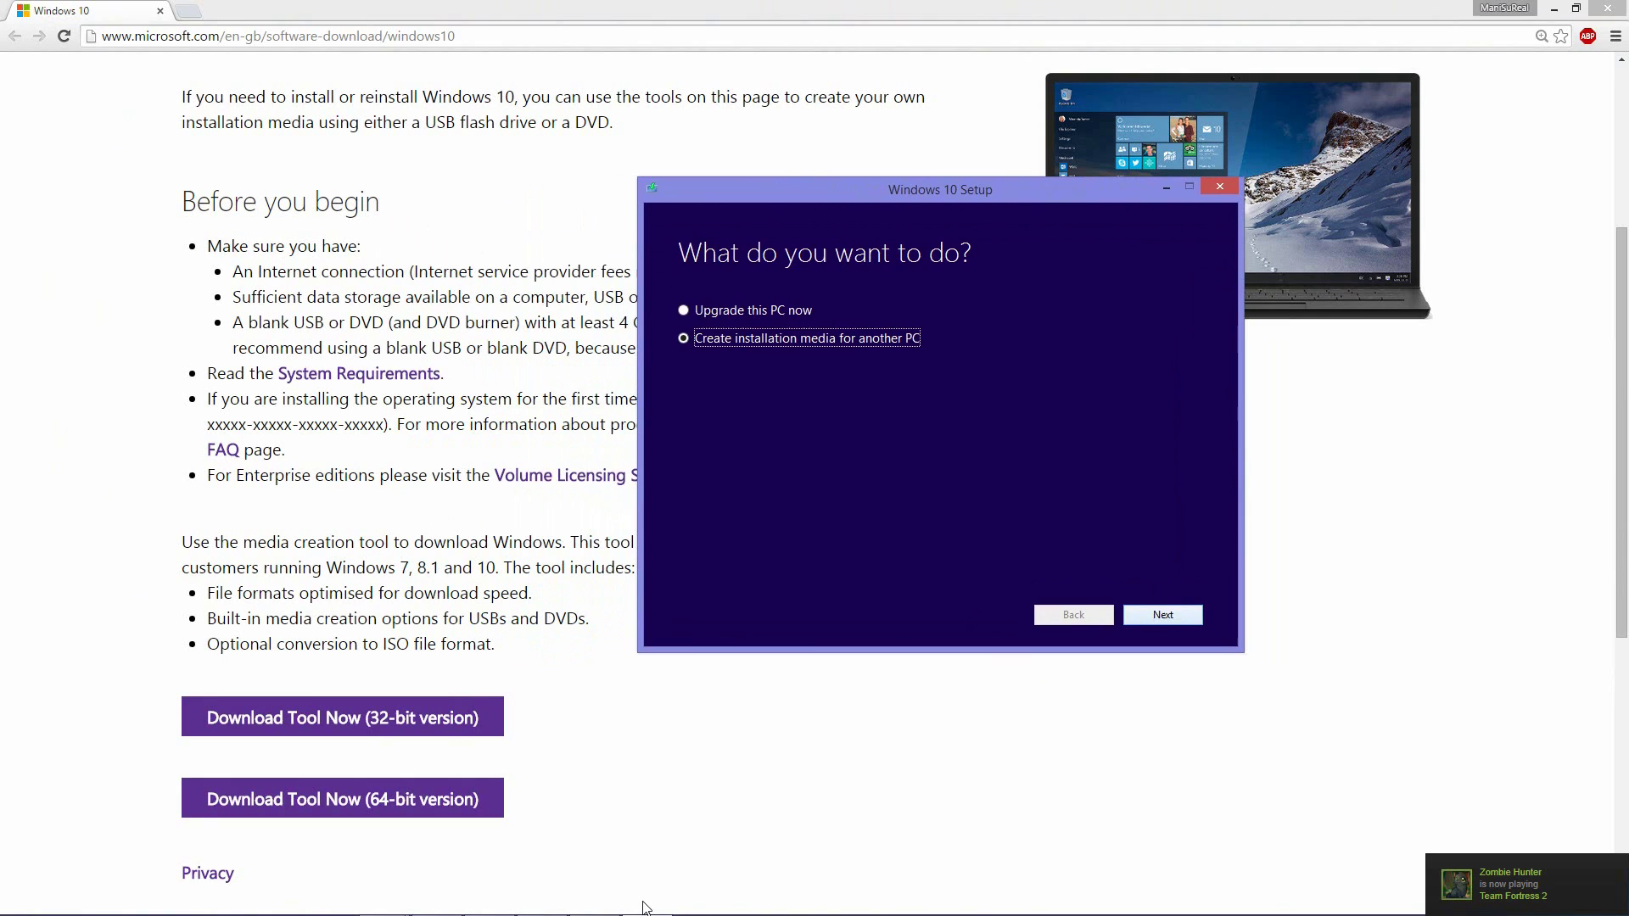
Step: Set the language to English (United States)
key("Return")
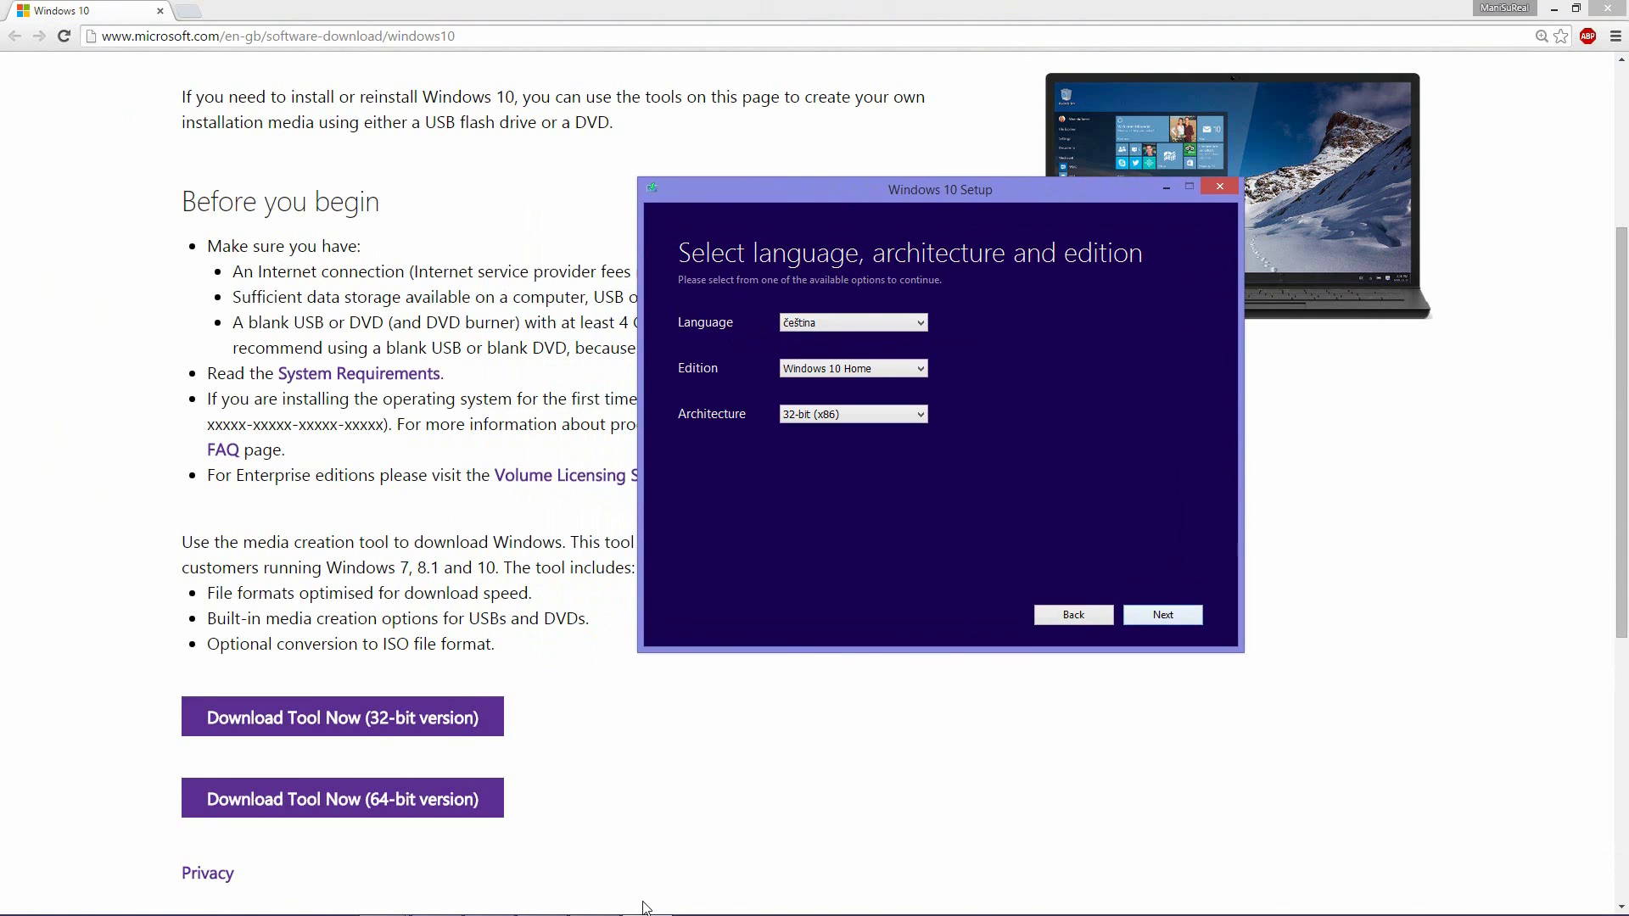
key("alt+Down")
key("Down")
key("Down")
key("Down")
key("Down")
key("Down")
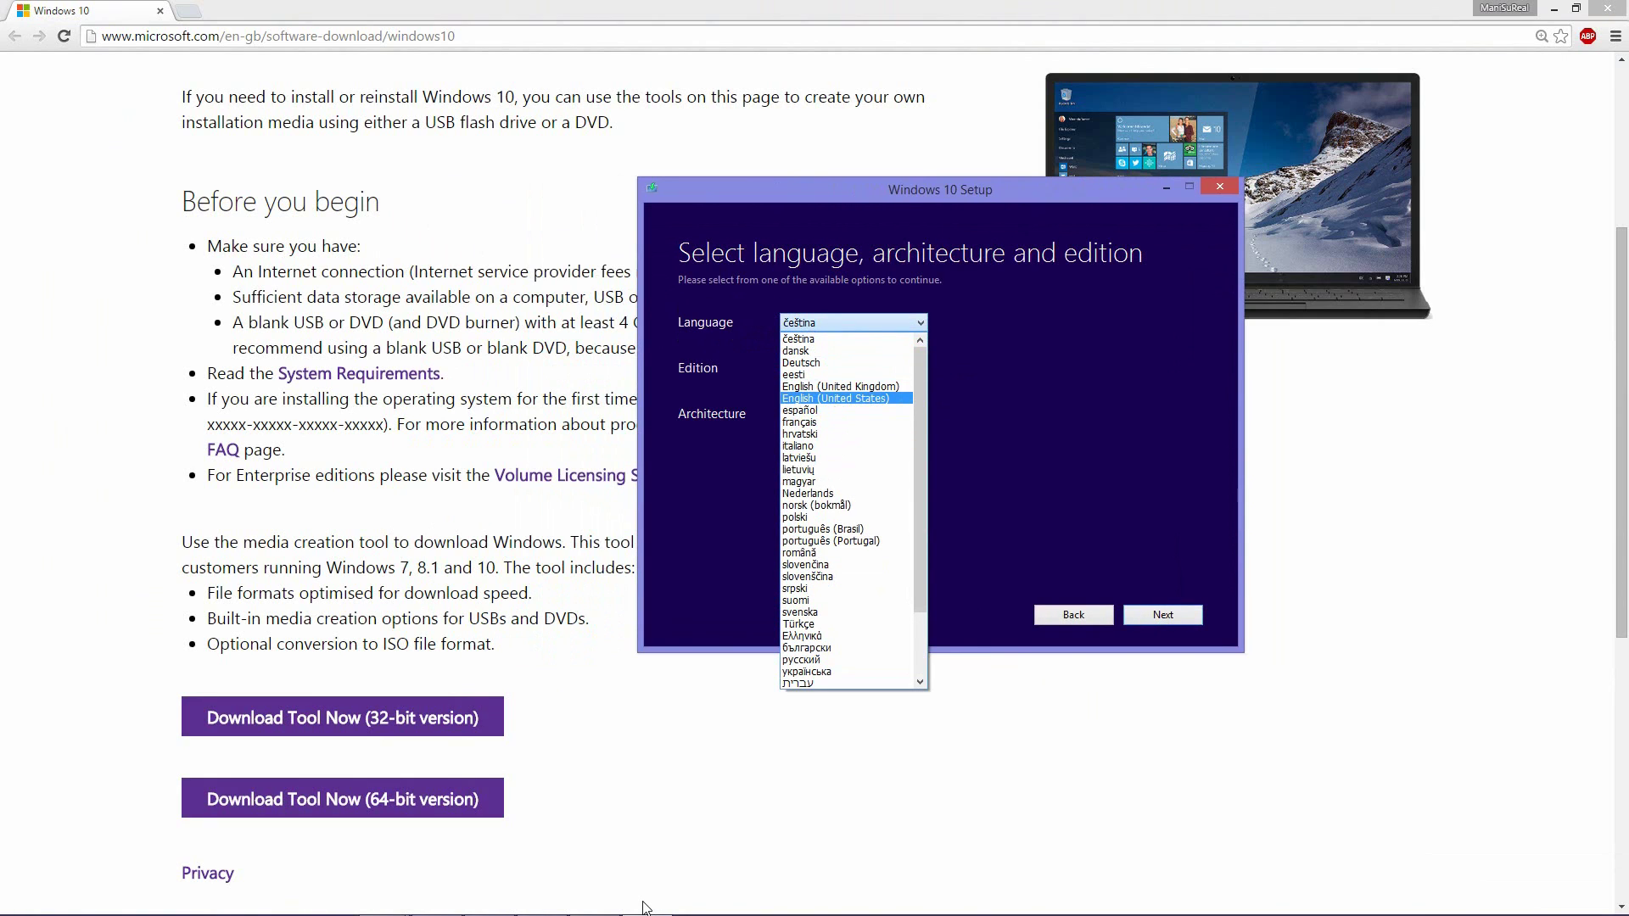
key("Up")
key("Down")
key("Up")
key("Down")
key("Return")
Step: Set the edition to Windows 10 Pro
key("Tab")
key("alt+Down")
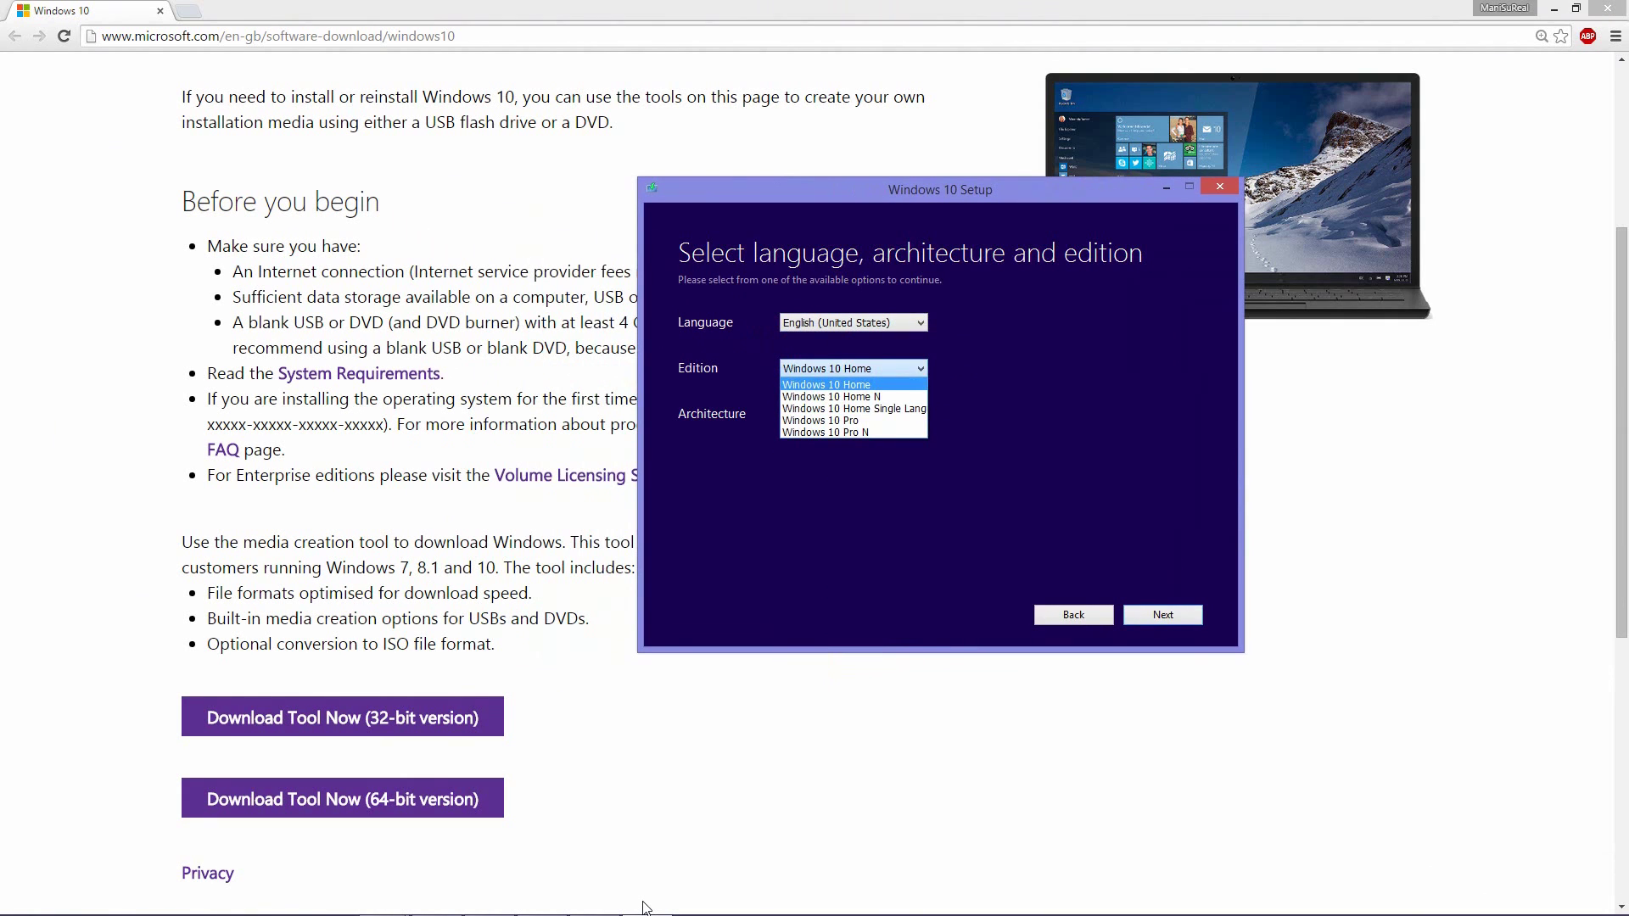
key("Down")
key("Down")
key("Down")
key("Down")
key("Up")
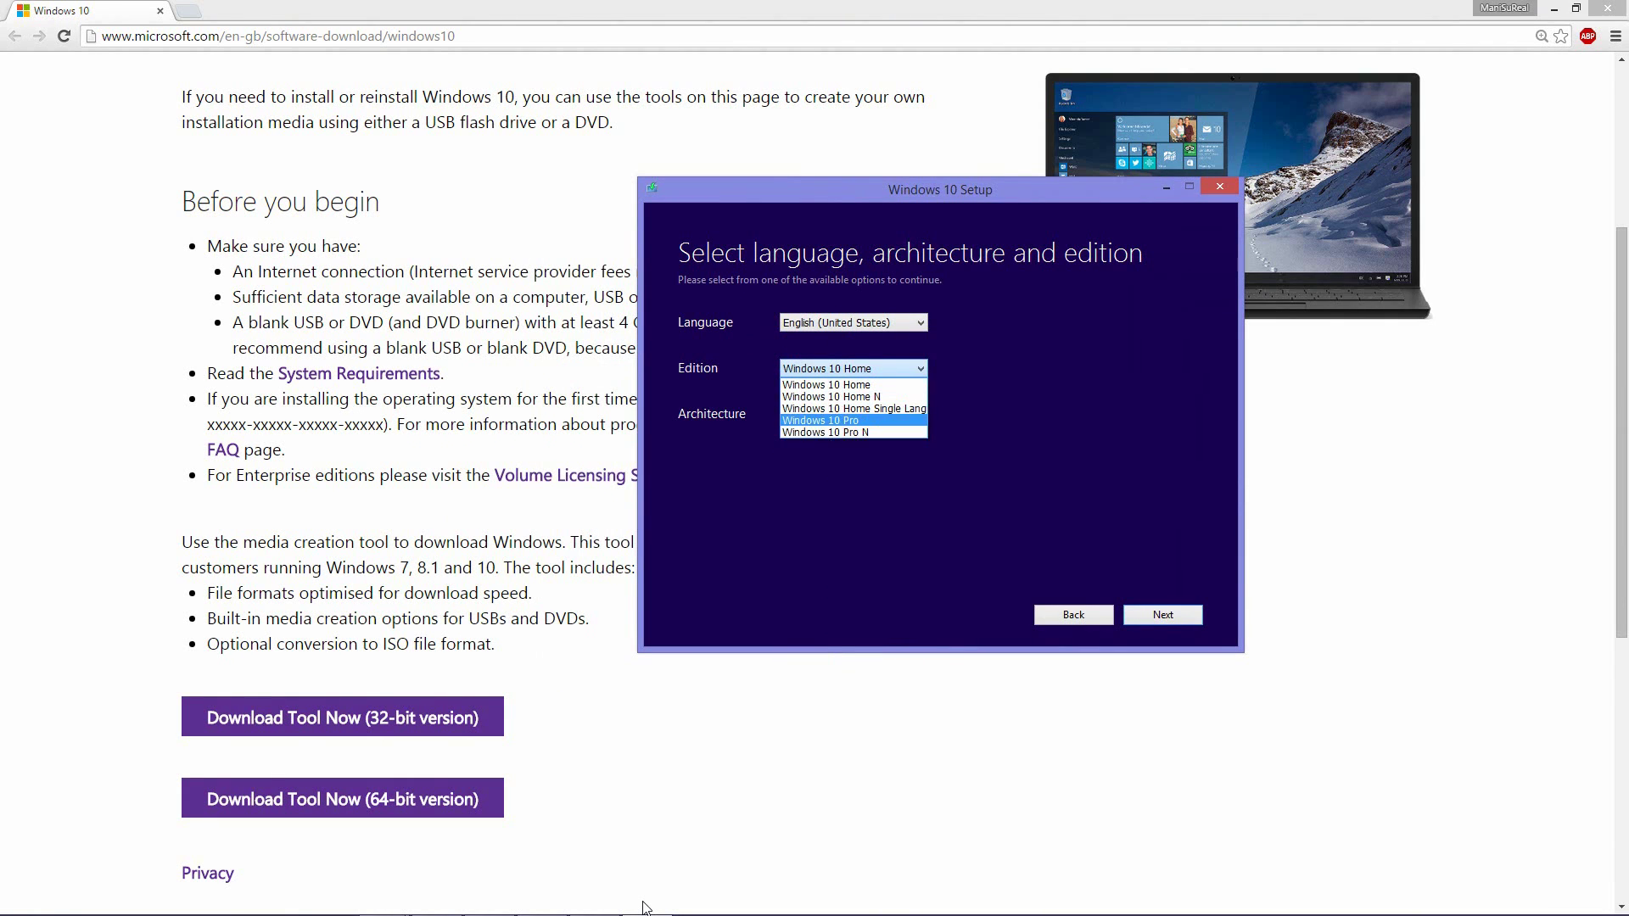
key("Return")
Step: Set the architecture to 64-bit (x64) and continue to media selection
key("Tab")
key("alt+Down")
key("Down")
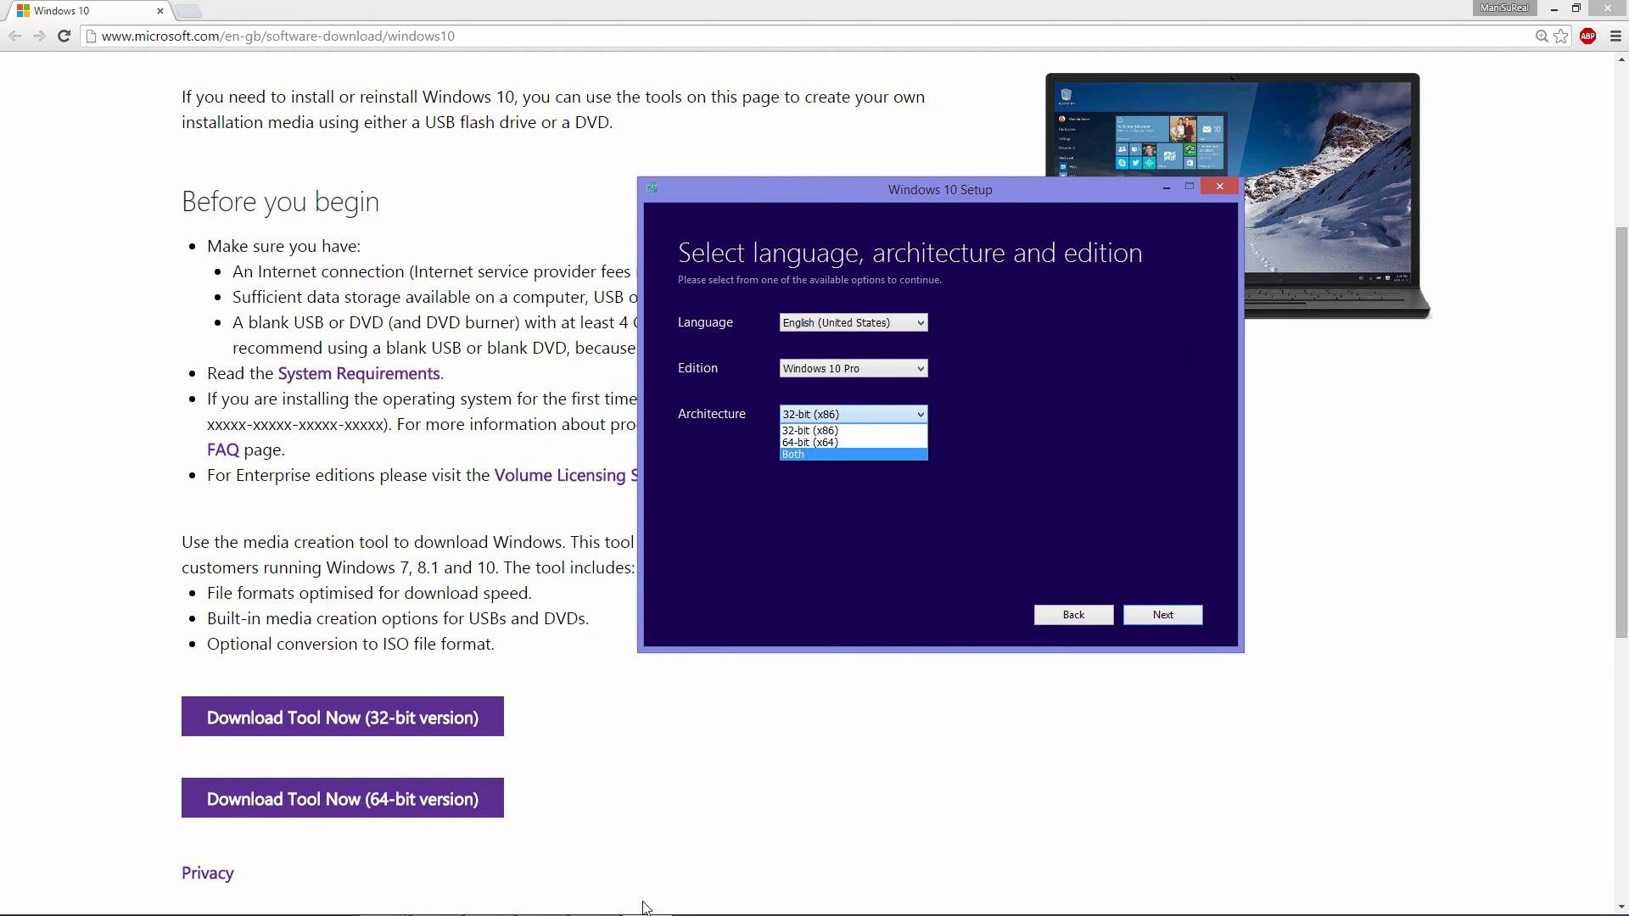
key("Return")
key("alt+Down")
key("Down")
key("Up")
key("Return")
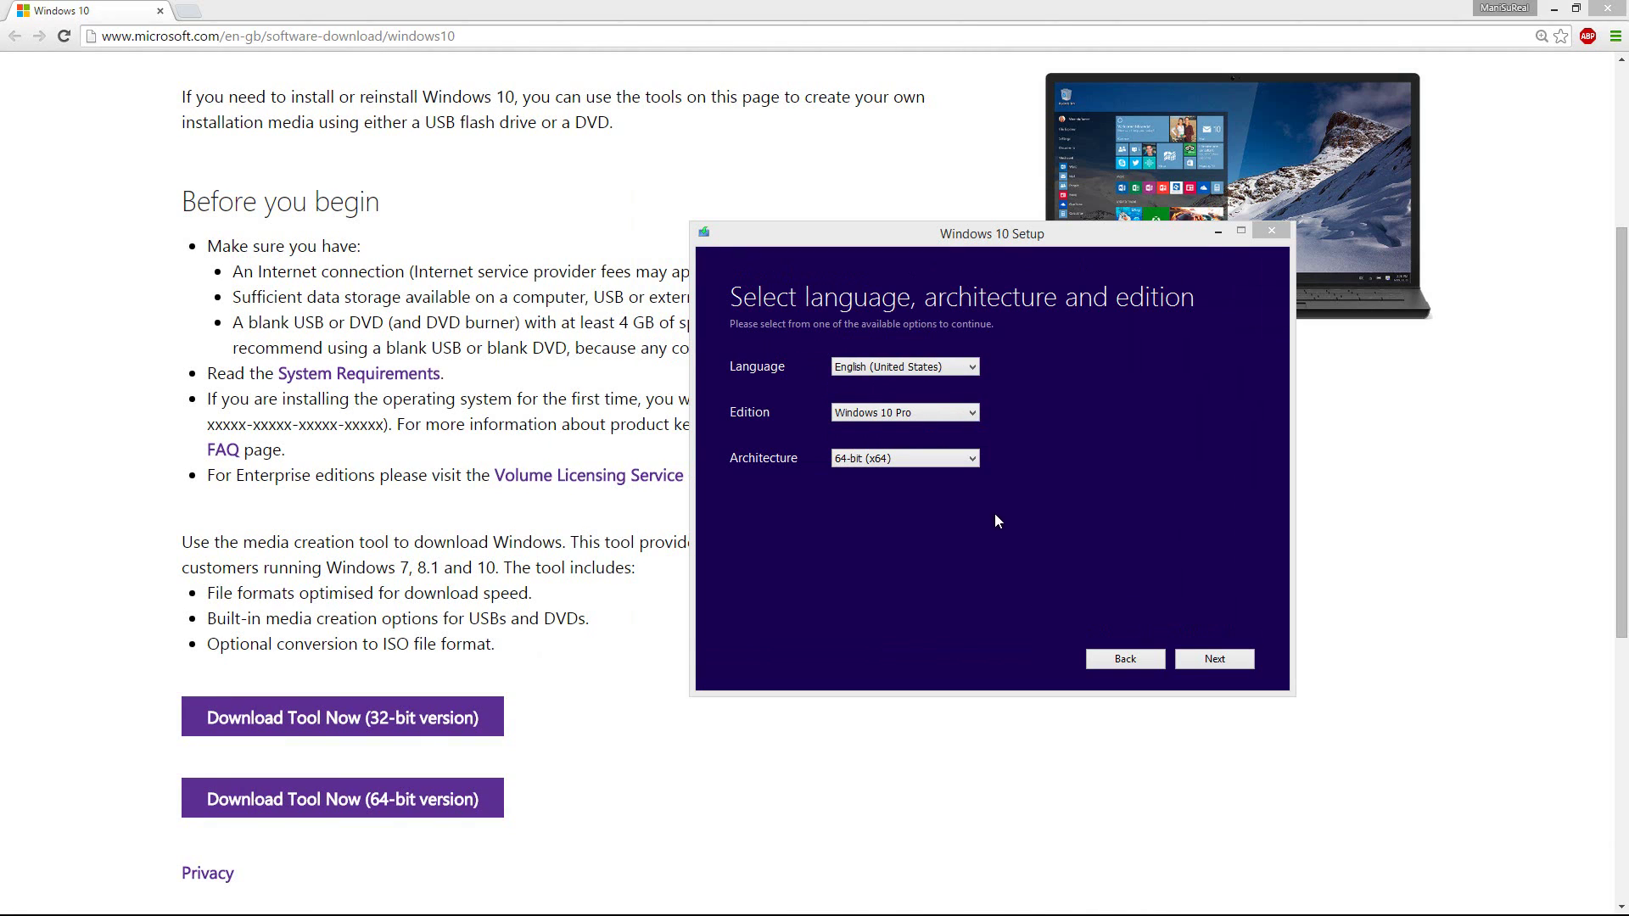
left_click(1195, 659)
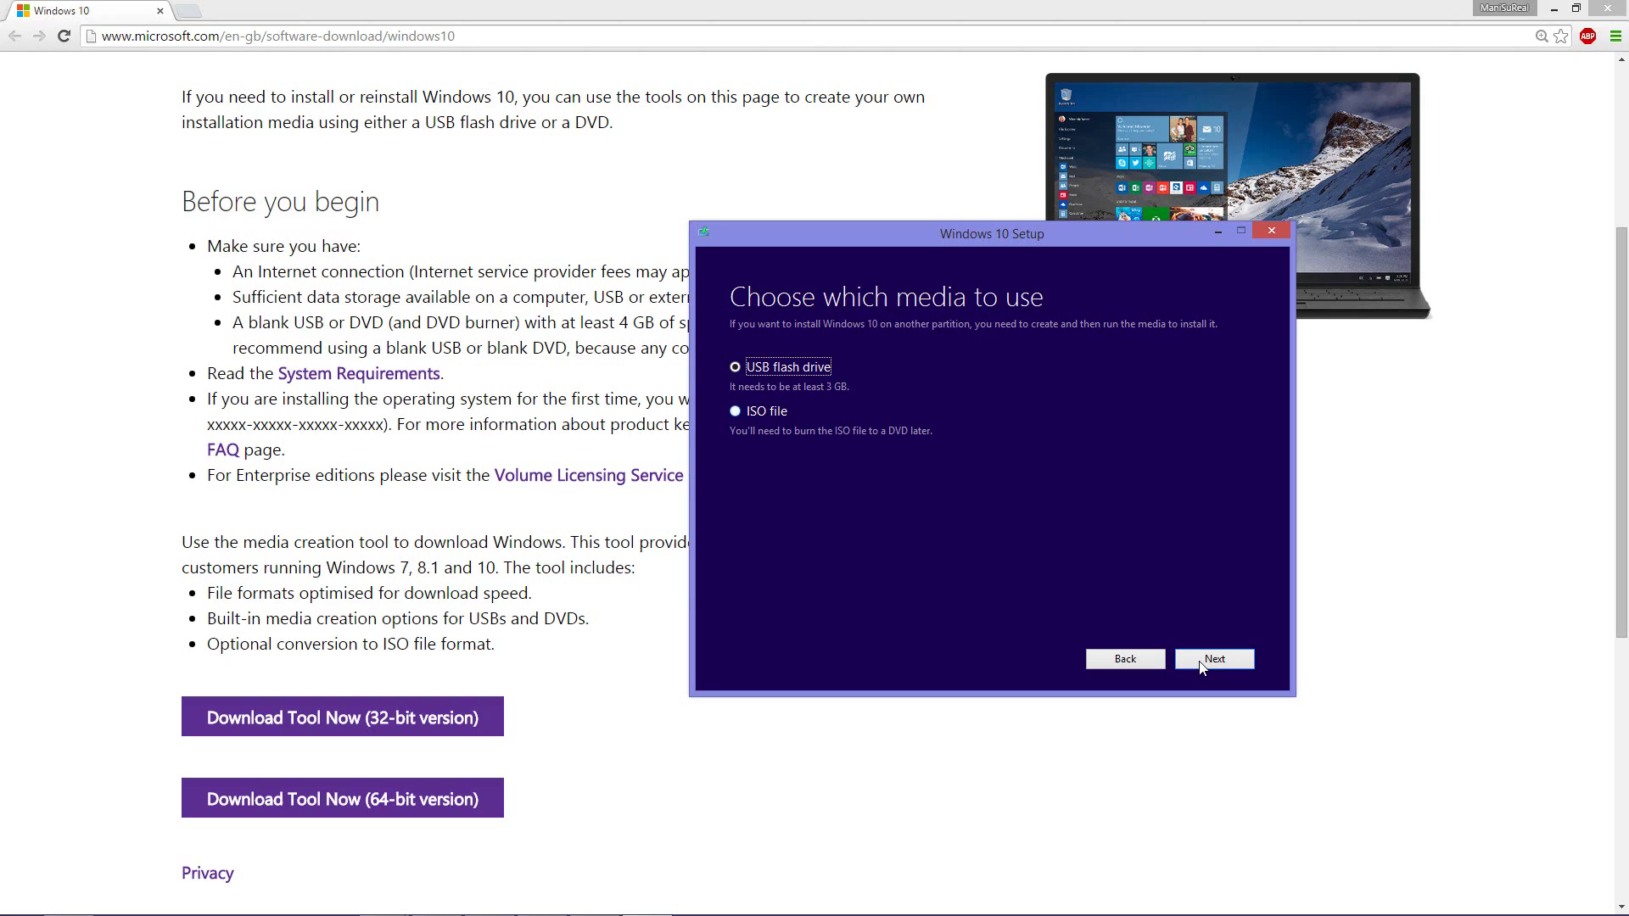
Step: Choose ISO file instead of USB flash drive as the installation media
key("Down")
Step: Save Windows.iso to the Desktop and start the Windows 10 download
left_click(1200, 666)
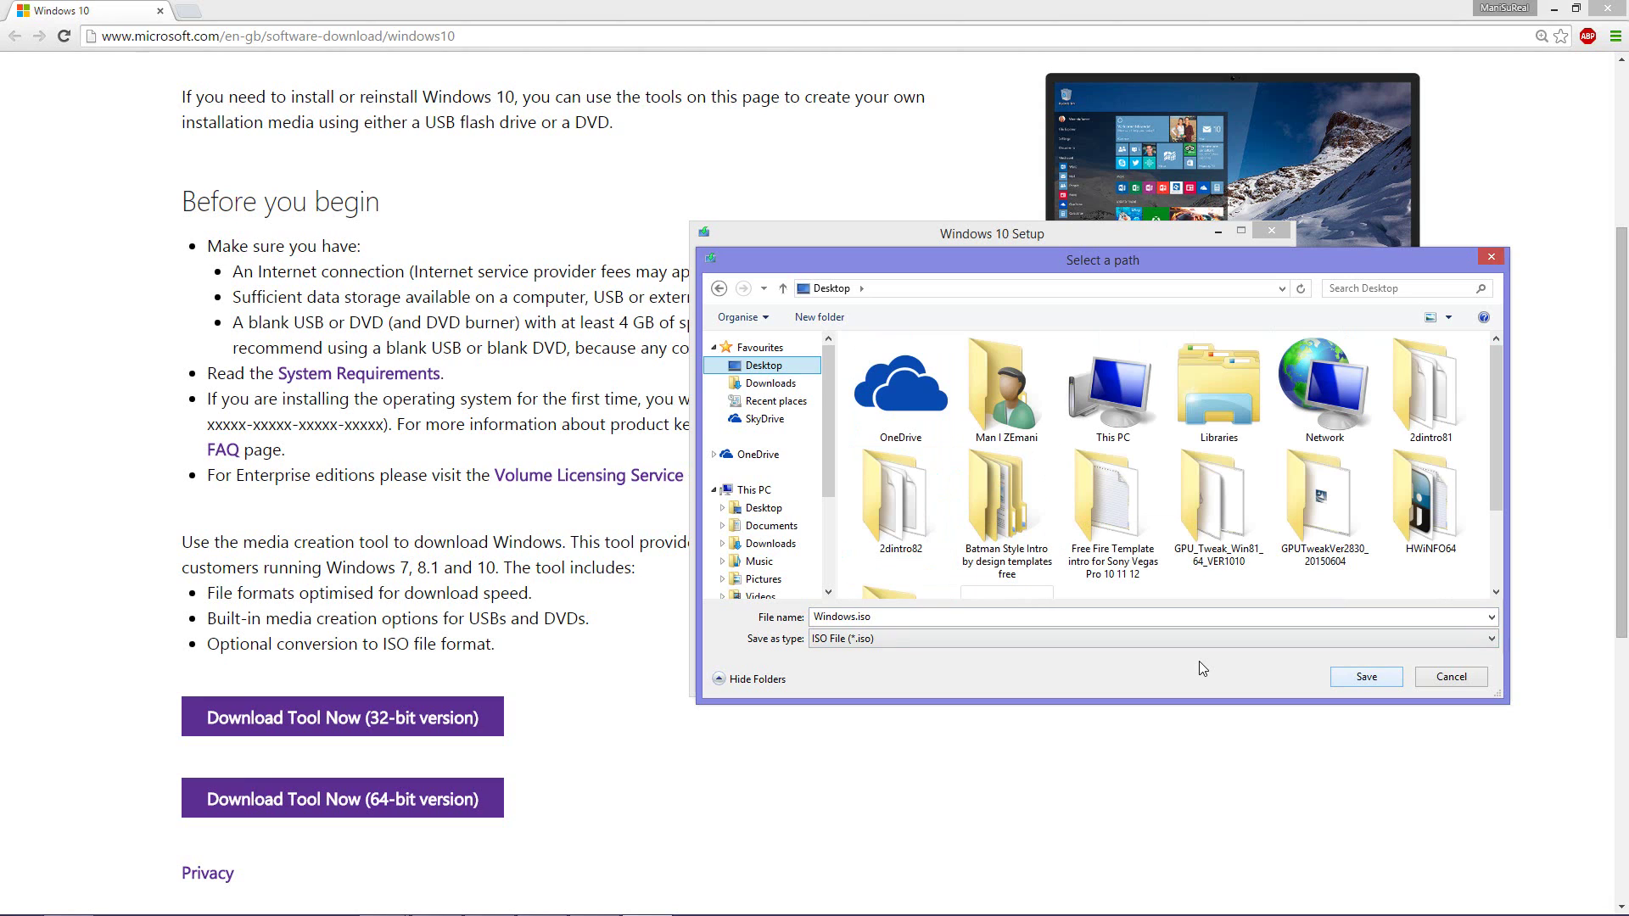
key("Return")
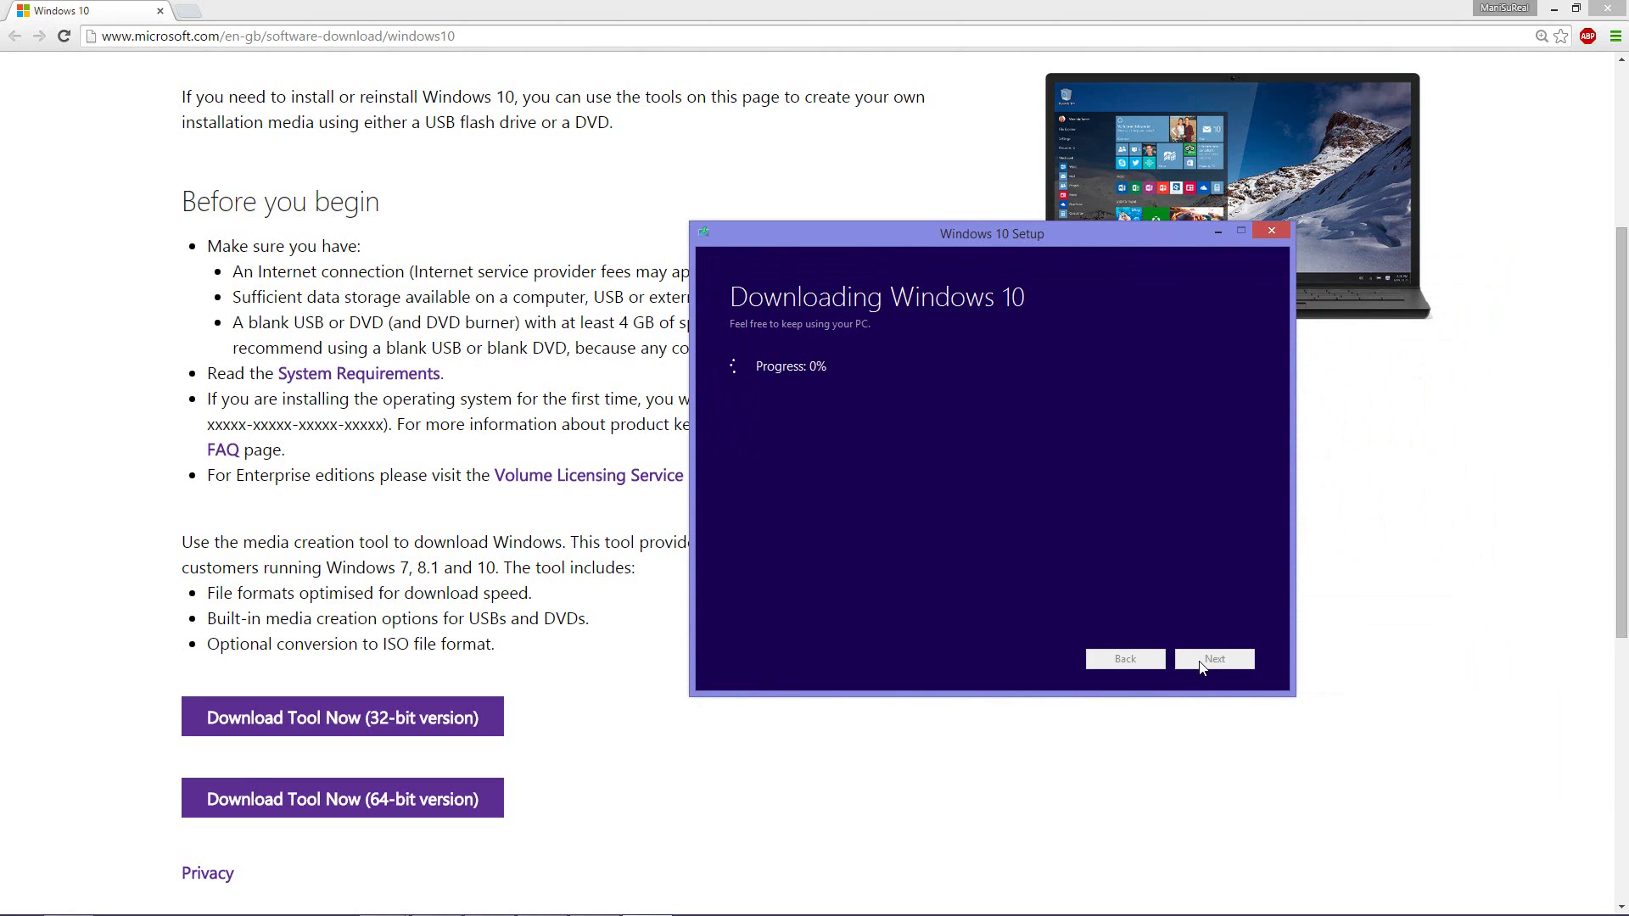